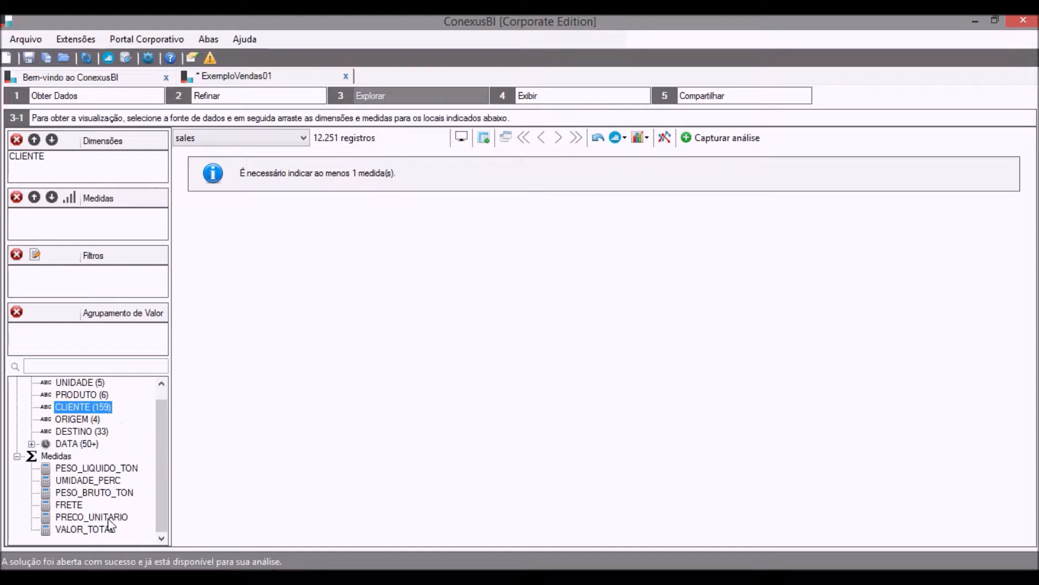
Step: Add VALOR_TOTAL as the measure of the analysis by CLIENTE
drag(86, 529, 76, 227)
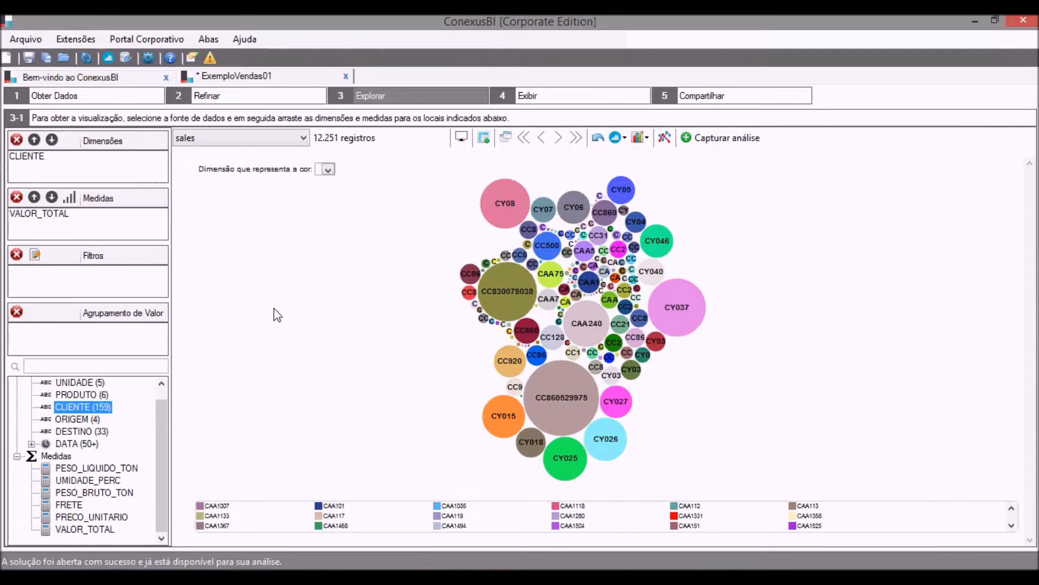
Step: Set up a new analytic field named ClientesTop with dimension CLIENTE and measure VALOR_TOTAL, and generate its Pareto chart
scroll(163, 394, up, 1)
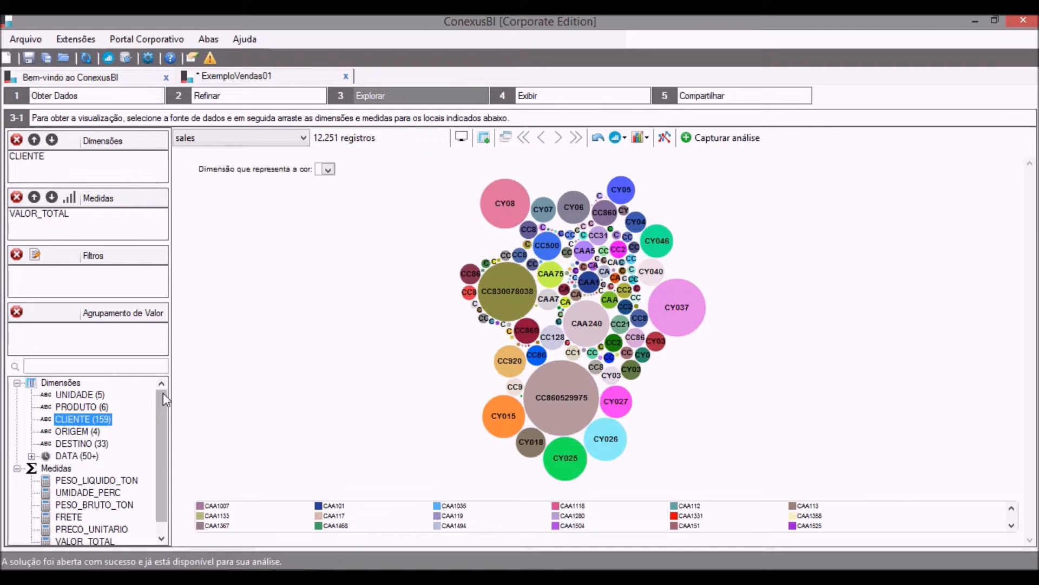
click(69, 382)
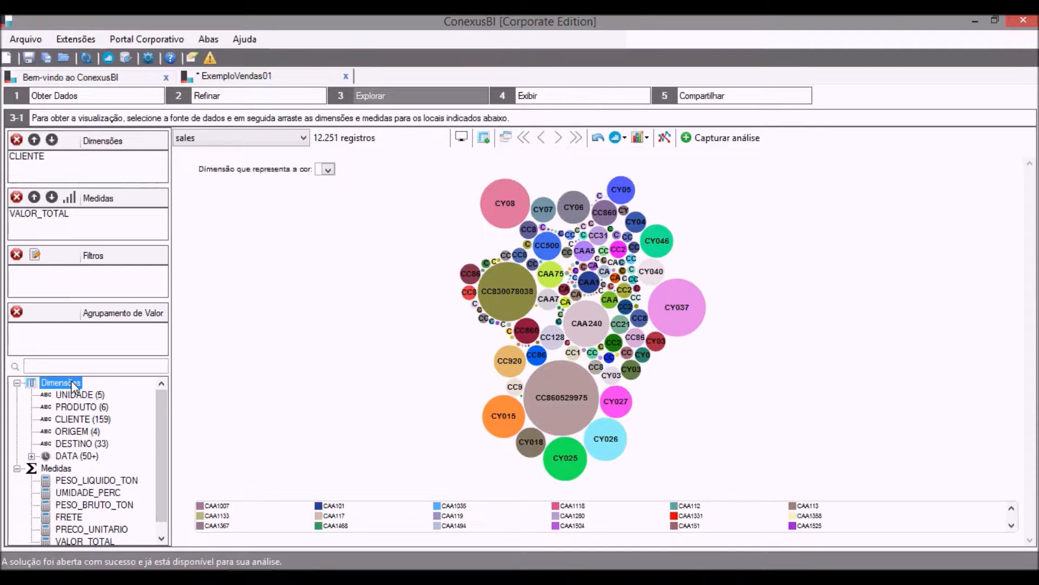
right_click(71, 382)
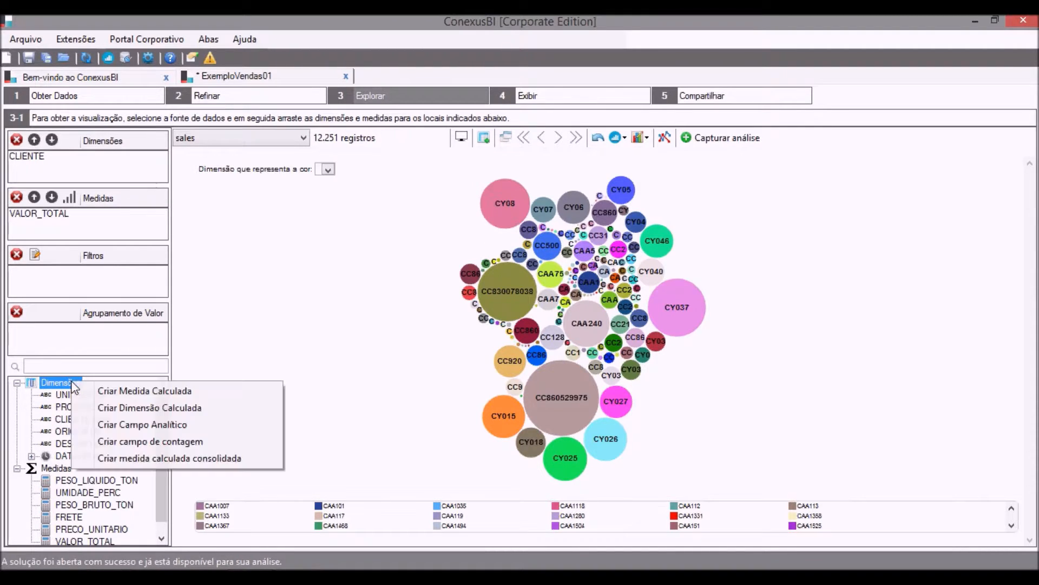
click(130, 426)
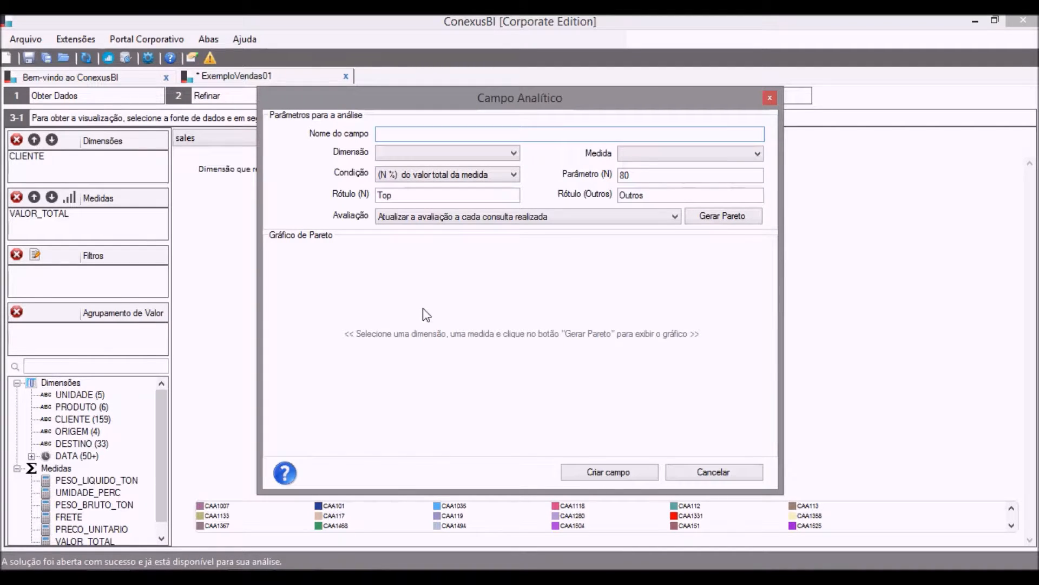
text(ClientesTop)
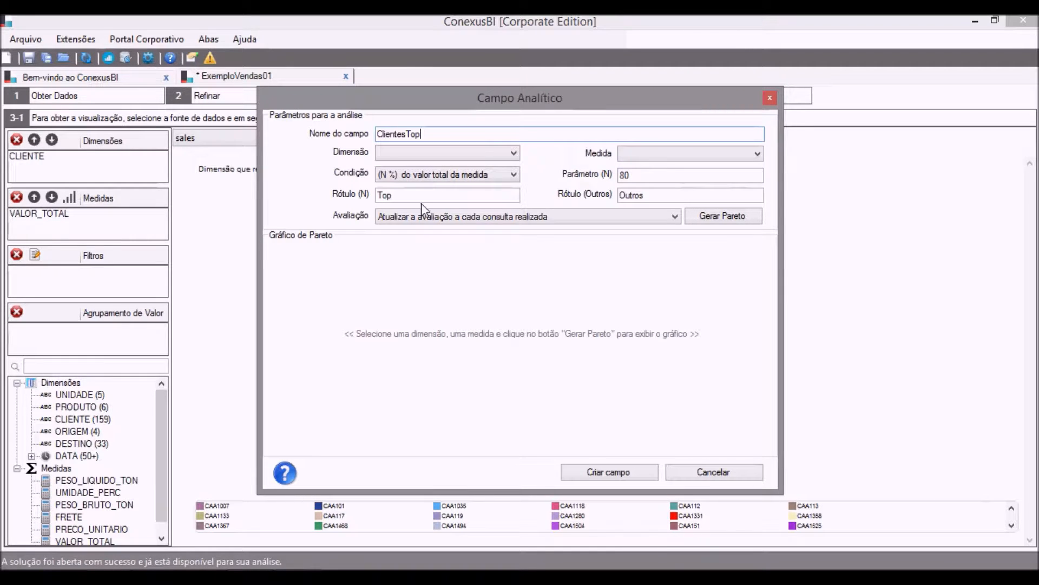
click(407, 154)
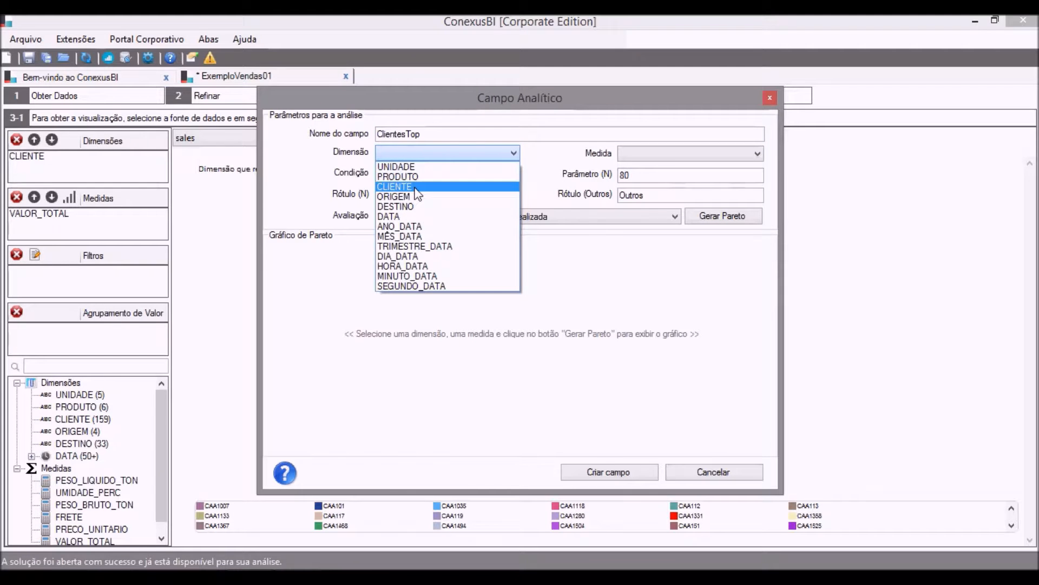
click(400, 186)
click(645, 156)
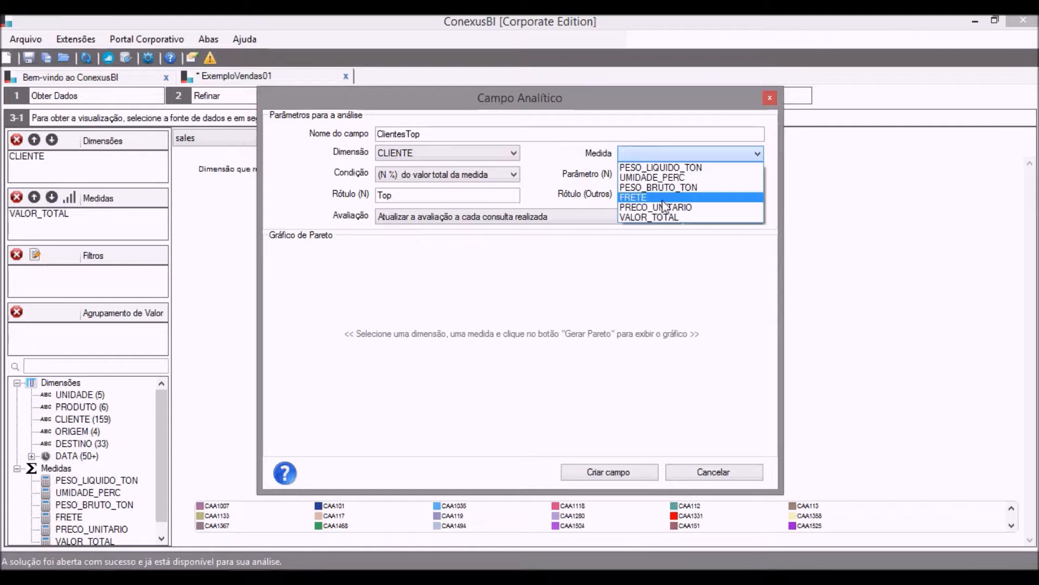
click(663, 218)
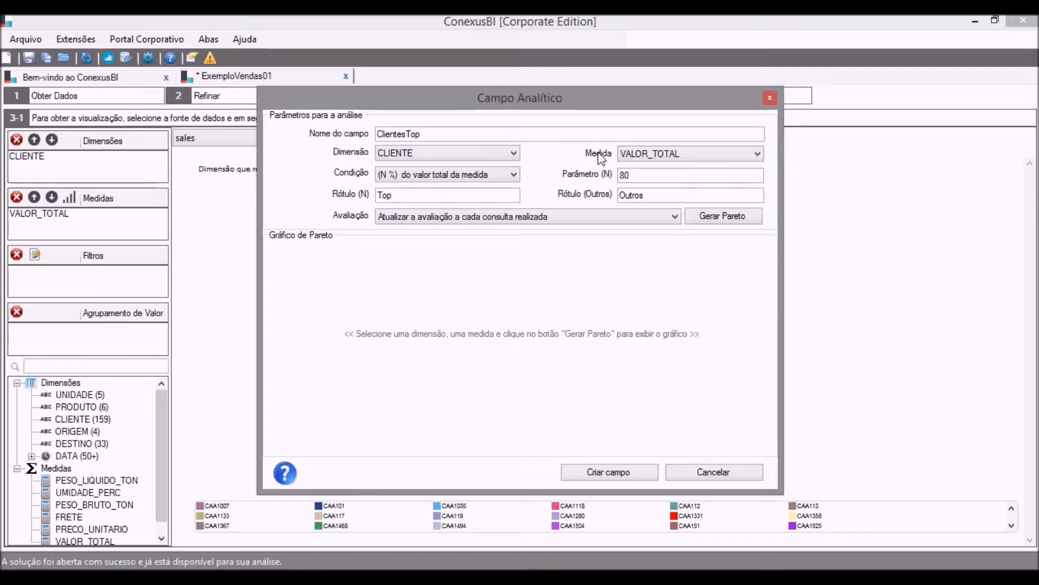
click(711, 219)
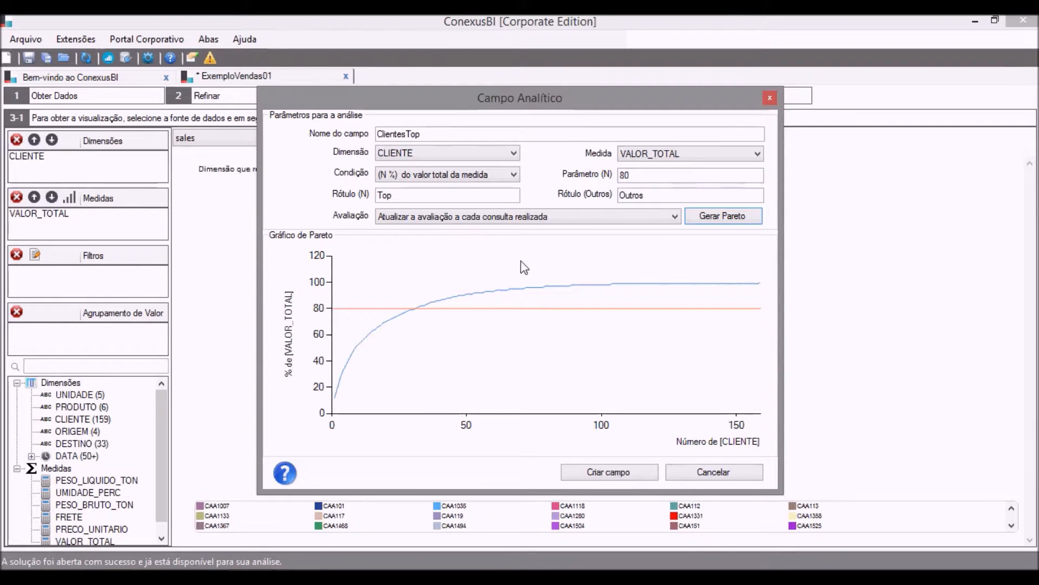
Step: Set the analytic field's parameter N to 65 and regenerate the Pareto chart
double_click(637, 173)
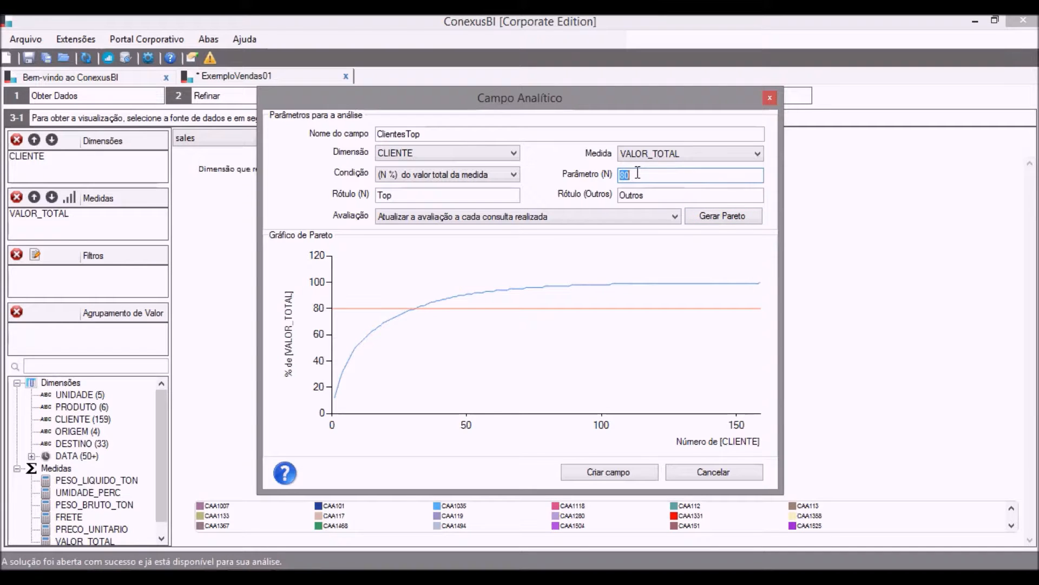
text(65)
click(699, 218)
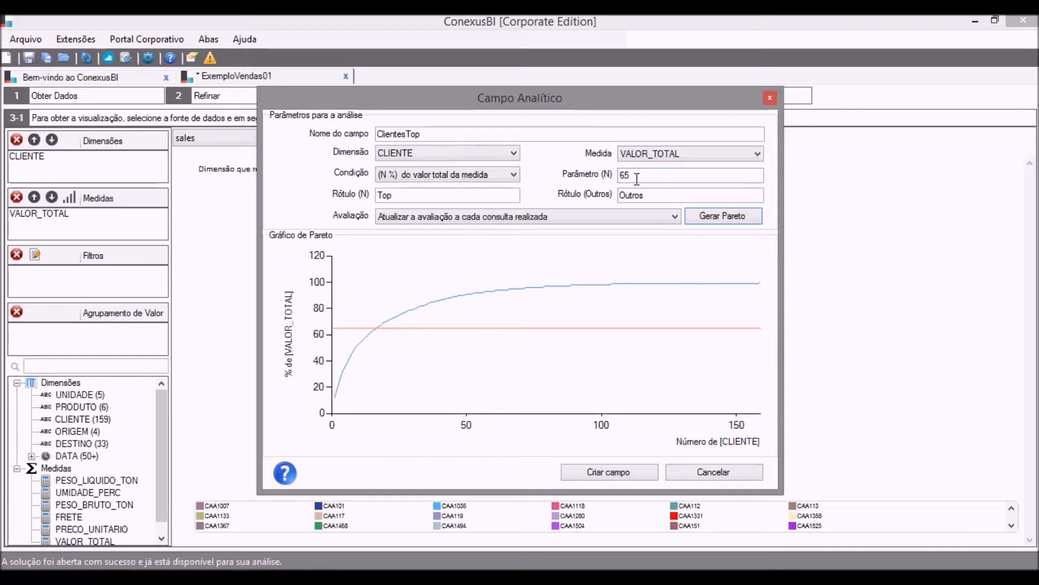
Step: Change the condition to the N highest values of the measure with N set to 10, and regenerate the Pareto chart
click(509, 175)
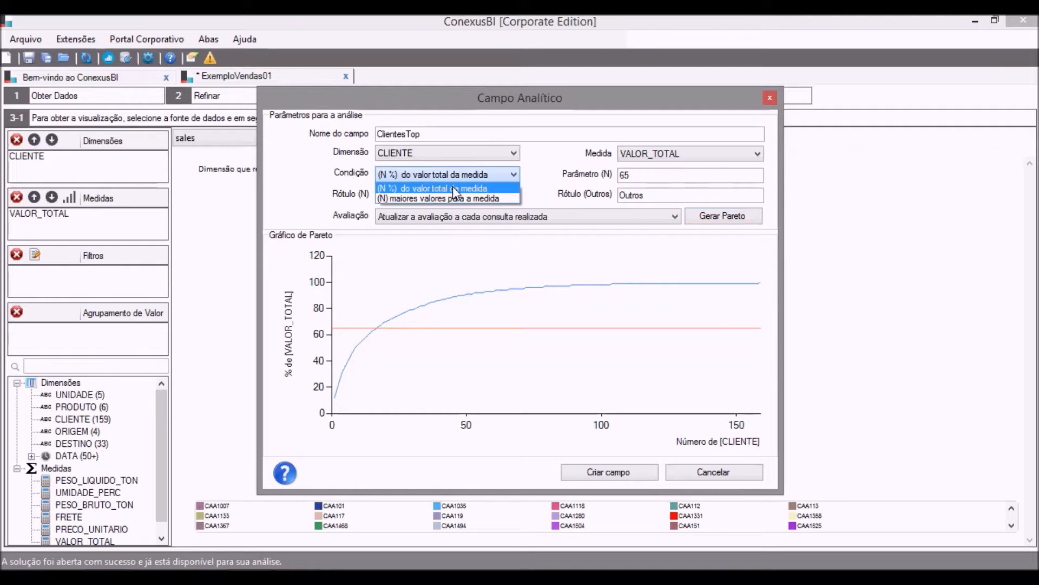
click(449, 198)
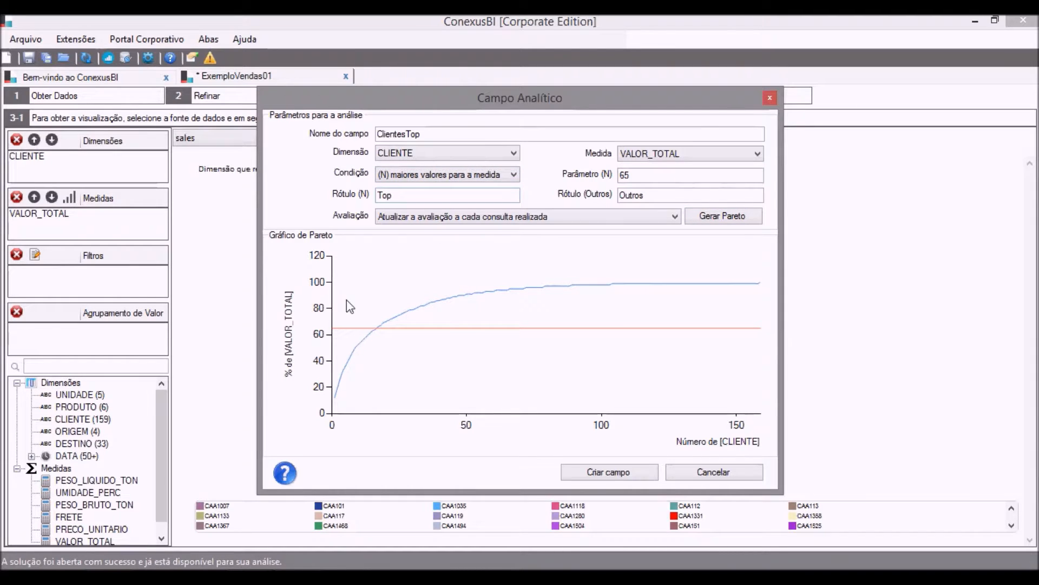
double_click(640, 176)
text(10)
click(720, 216)
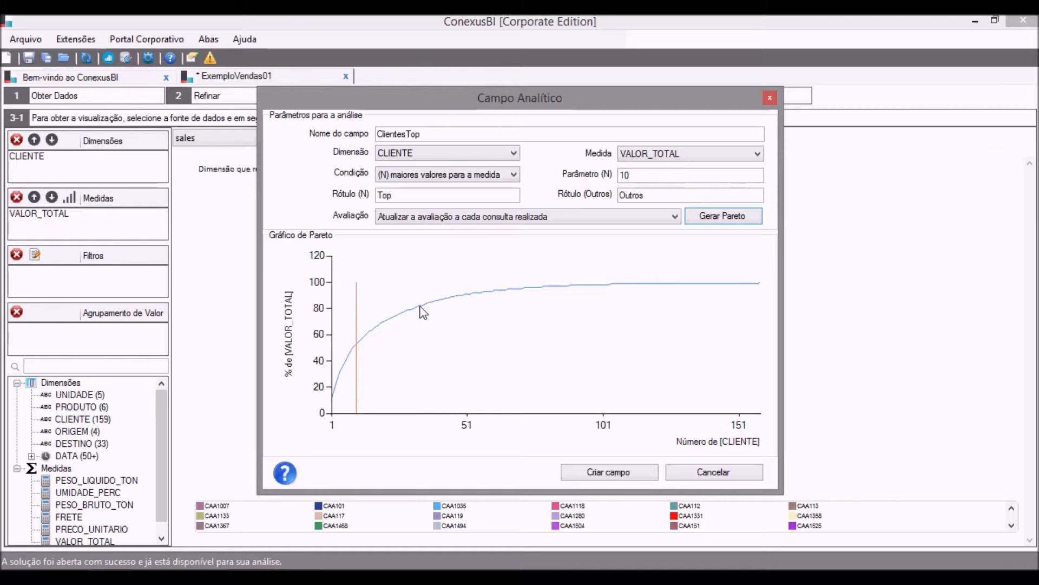
Step: Return the condition to N % of the measure's total value with N set to 65, and regenerate the Pareto chart
click(450, 175)
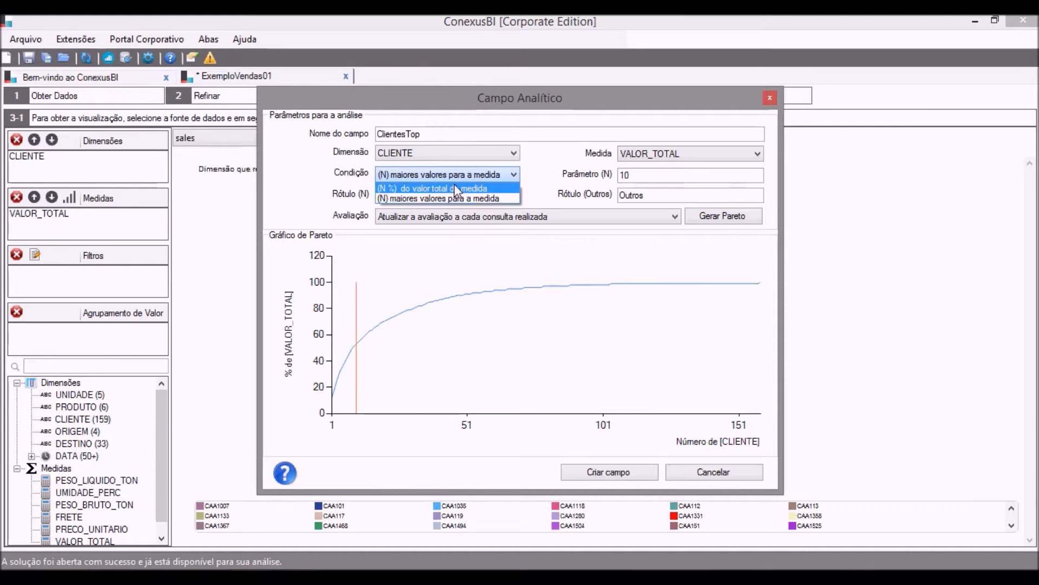
click(455, 188)
double_click(638, 177)
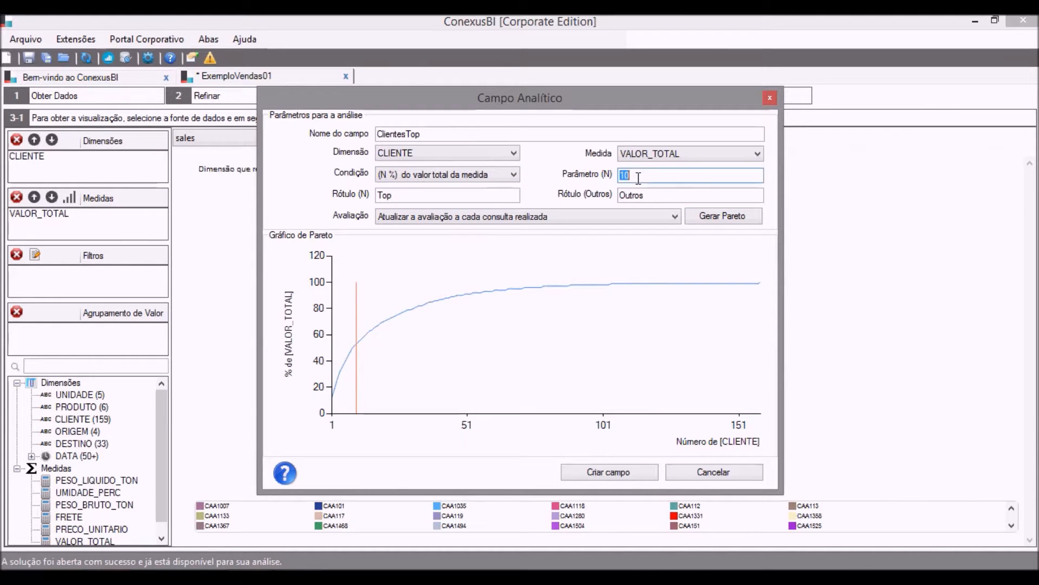
text(65)
click(696, 216)
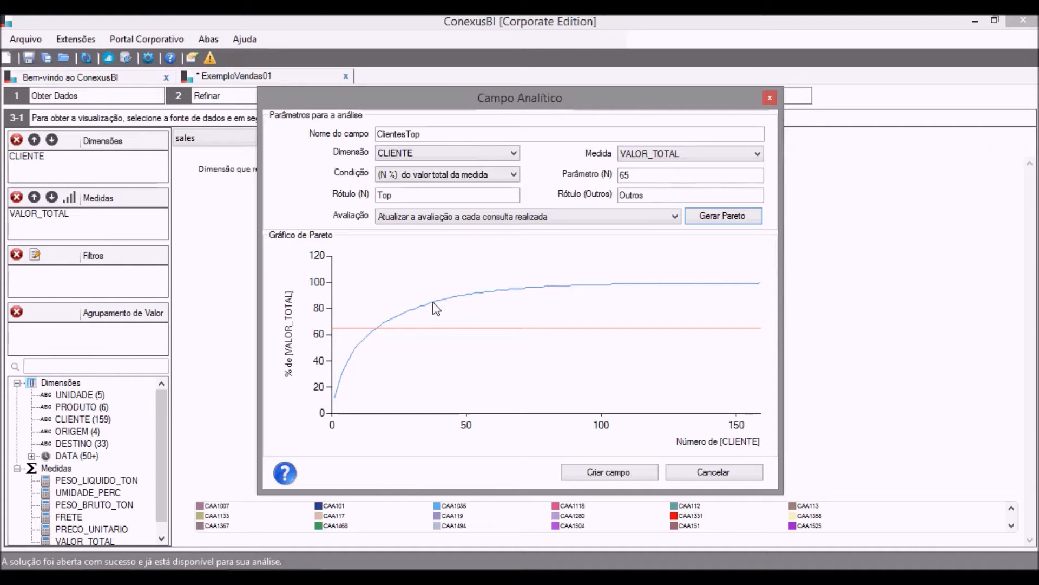
Step: Label the top N group Top65% and create the ClientesTop analytic field
double_click(394, 196)
click(403, 196)
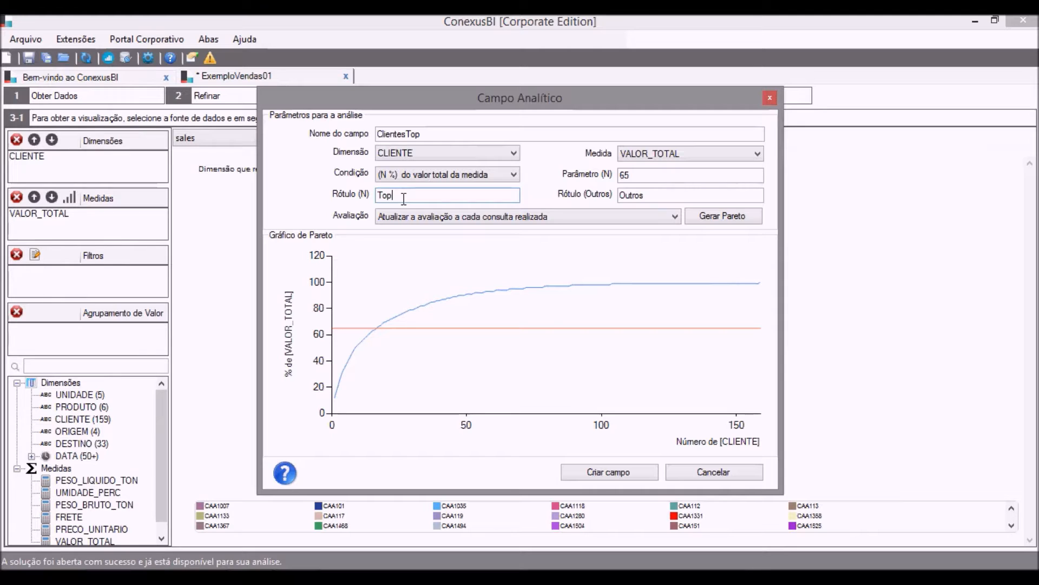
text(65%)
click(636, 199)
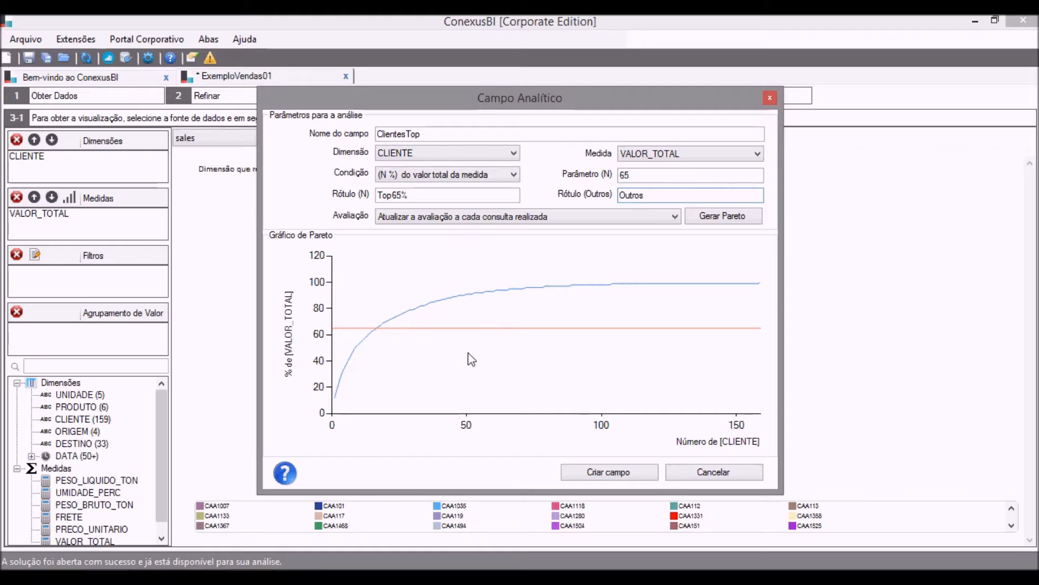
click(591, 472)
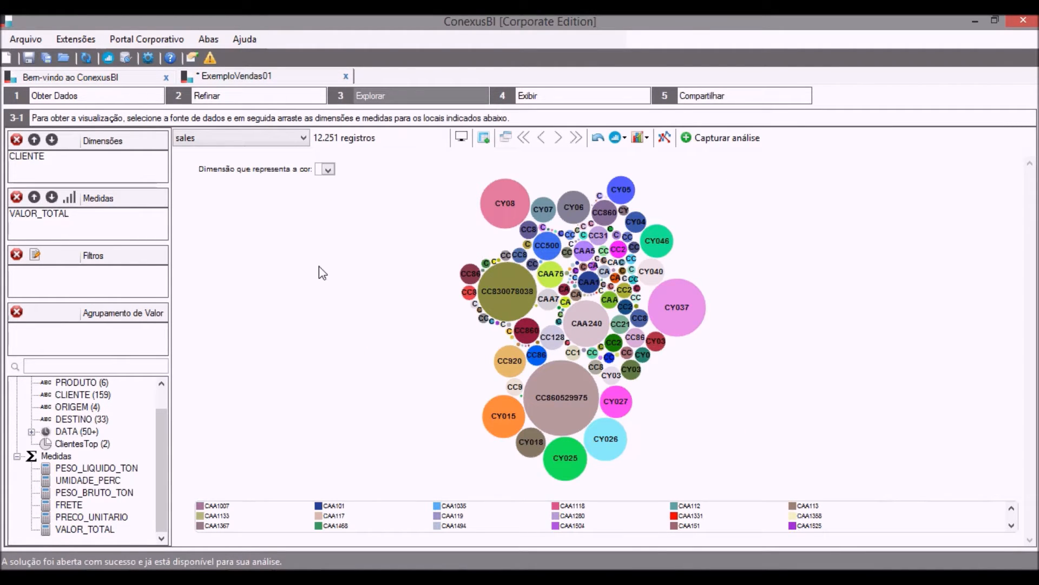
Step: Replace the CLIENTE dimension of the analysis with the ClientesTop field
click(22, 155)
click(16, 140)
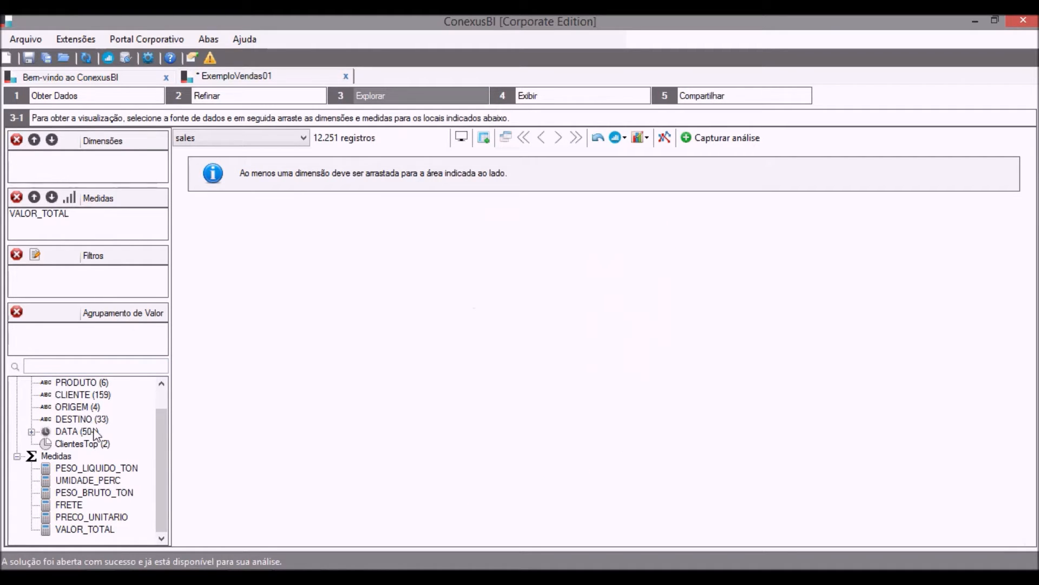
drag(92, 445, 56, 166)
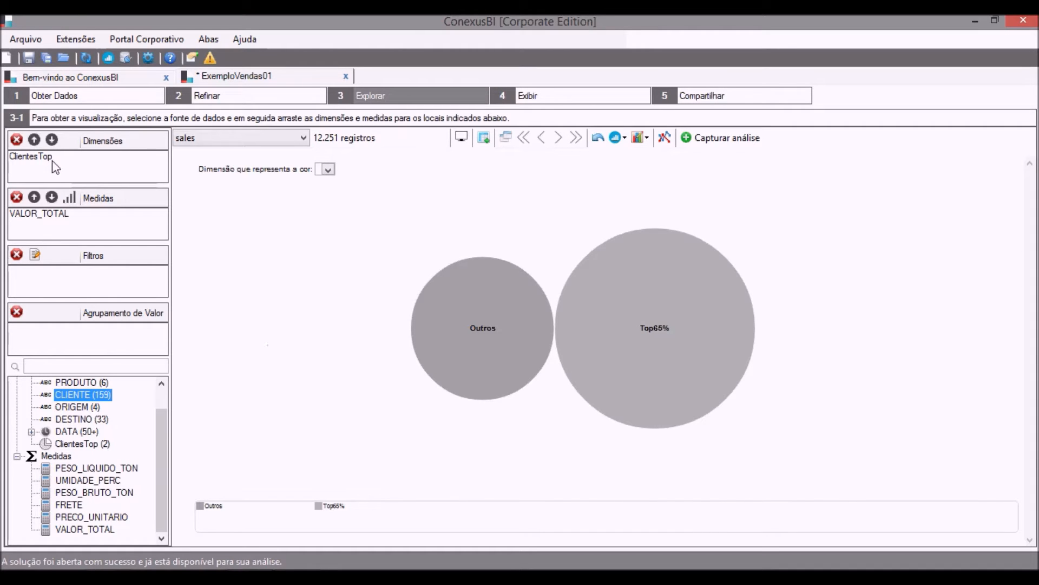
Step: Switch the visualization to nested circles by level and add CLIENTE as the second dimension under ClientesTop
mouse_move(417, 276)
click(618, 138)
click(633, 202)
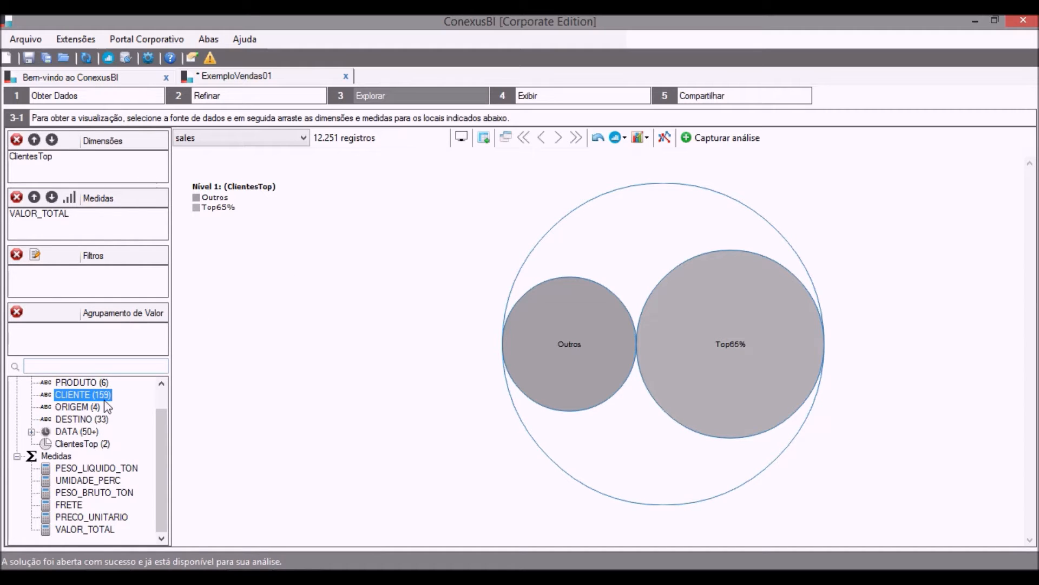
drag(81, 395, 43, 165)
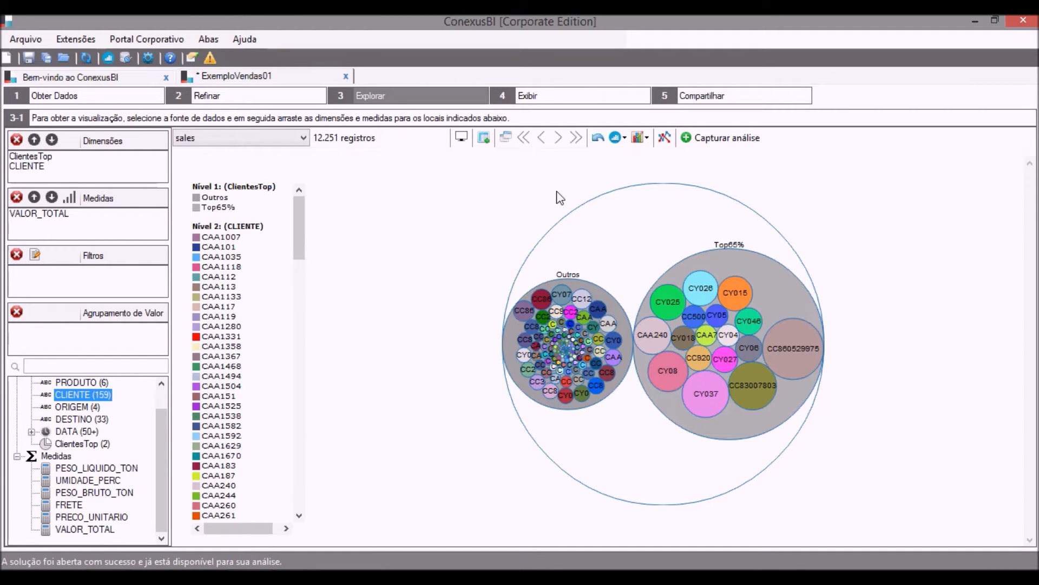
Step: Inspect the VALOR_TOTAL of the client groups and of the overall circle in the nested chart
mouse_move(736, 255)
mouse_move(507, 385)
mouse_move(617, 389)
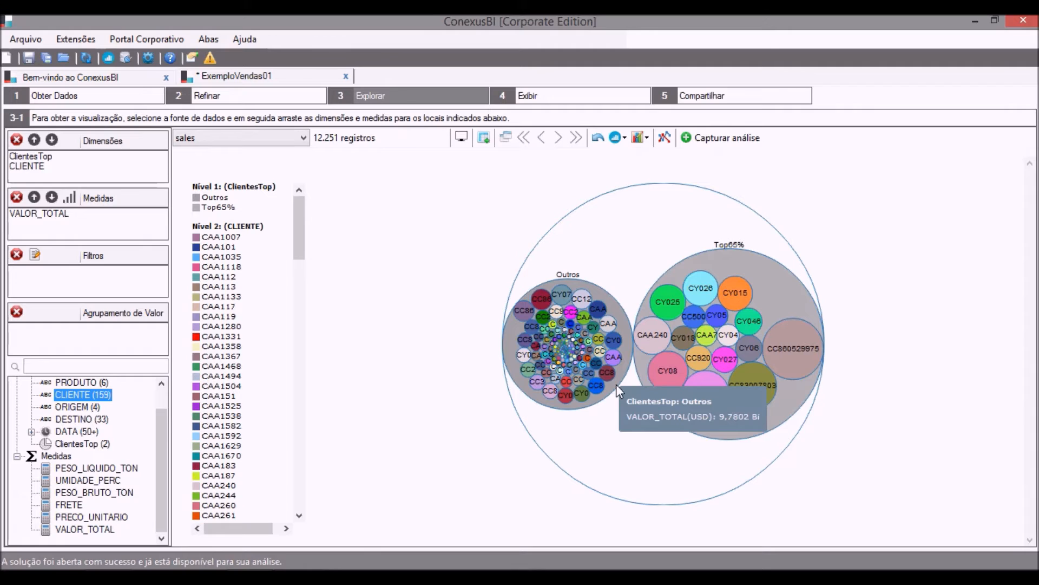
mouse_move(630, 413)
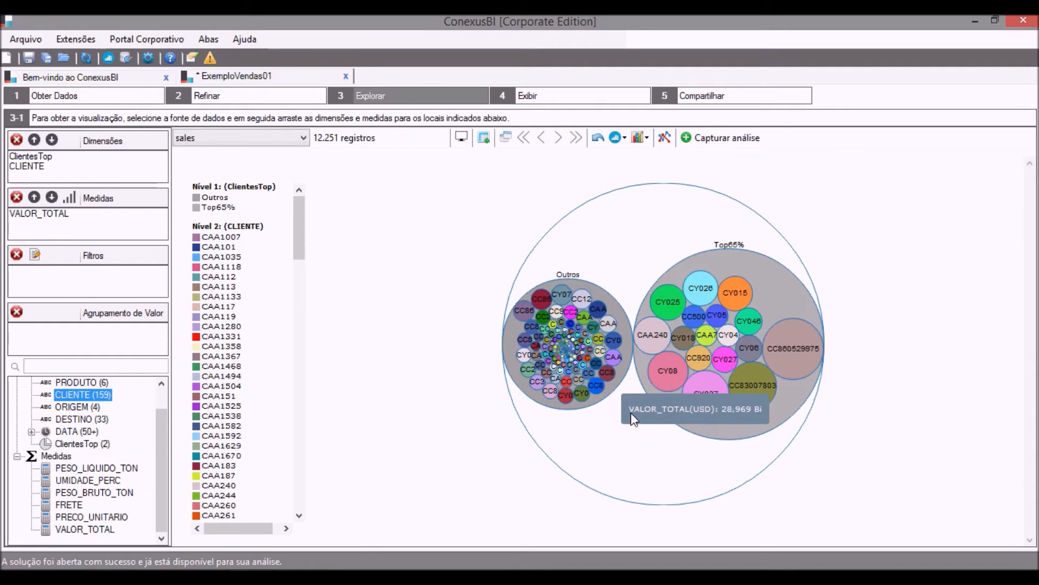
click(677, 458)
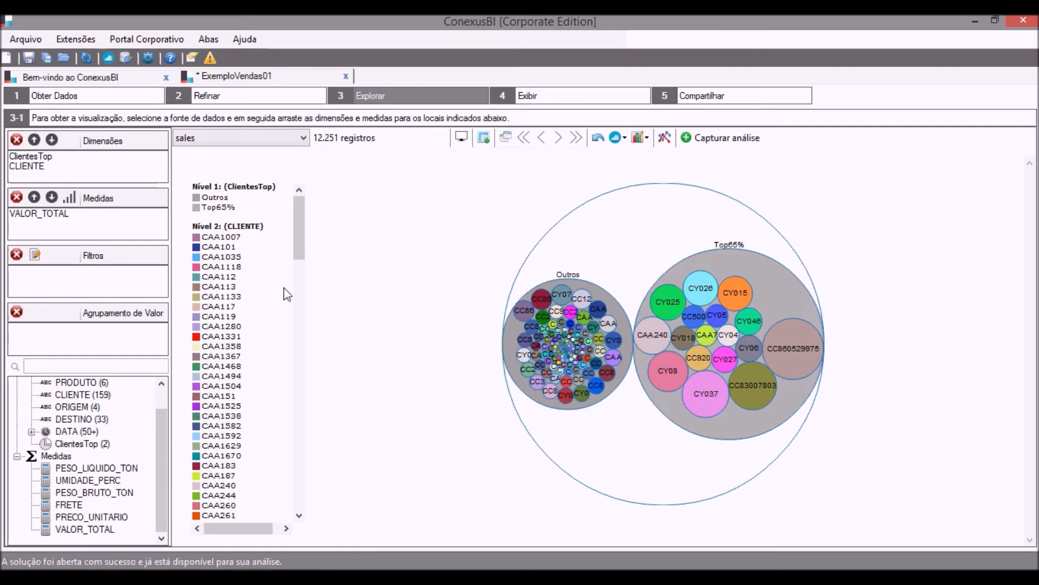
Step: Apply a filter on ClientesTop that excludes Outros and keeps only Top65%
click(76, 445)
drag(82, 394, 76, 278)
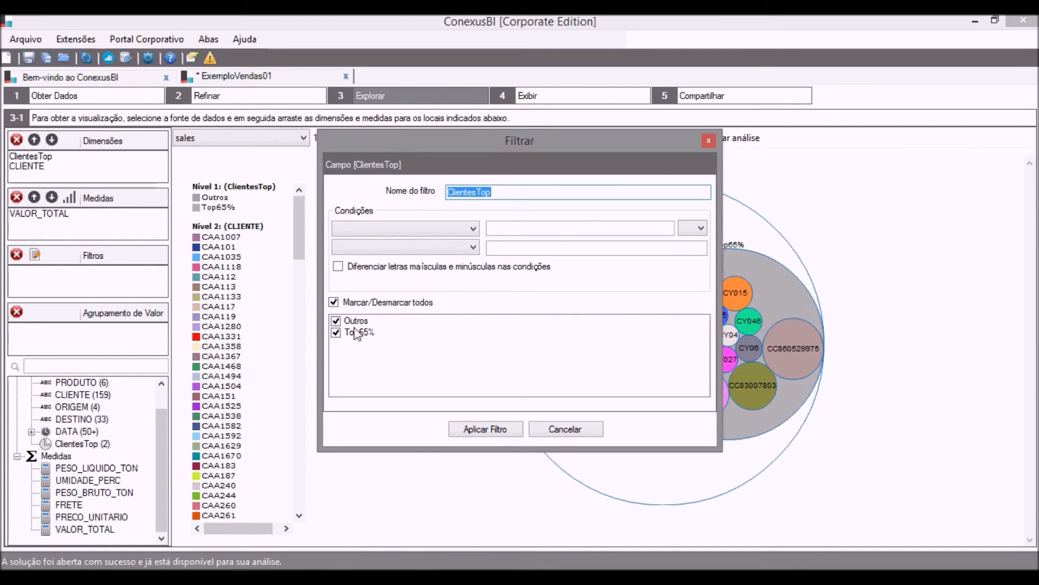
click(335, 321)
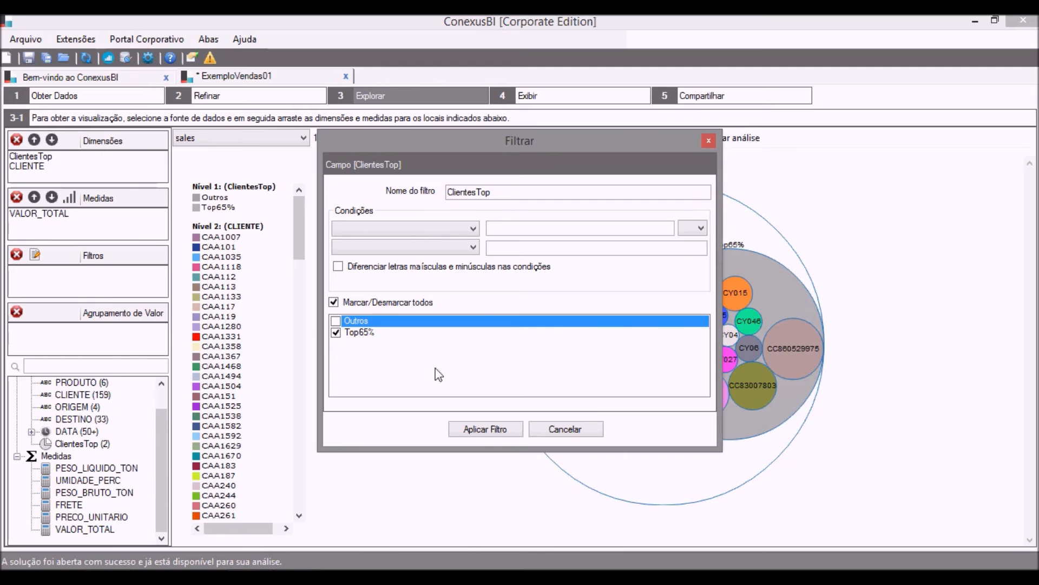
click(464, 429)
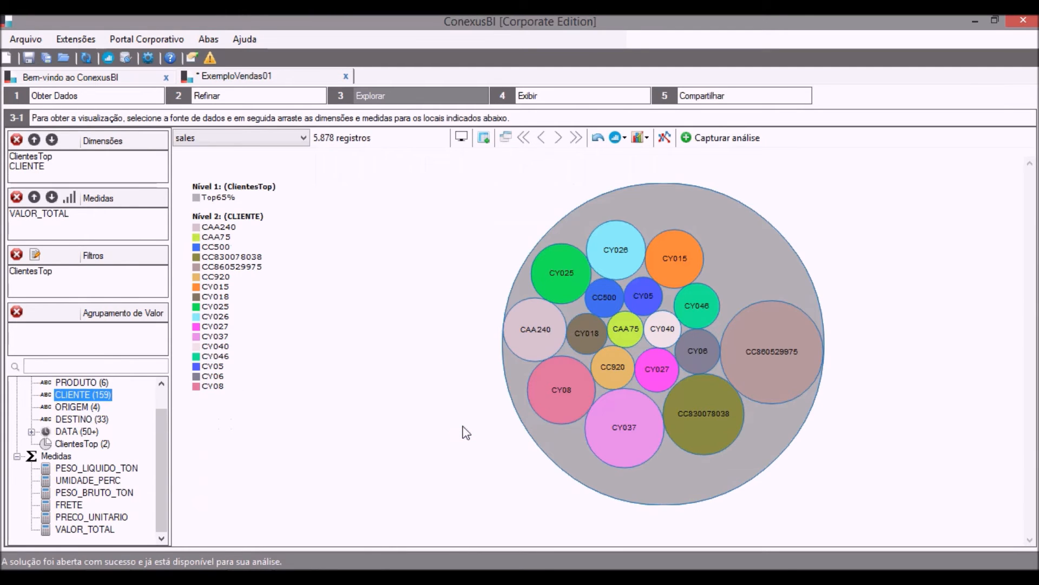